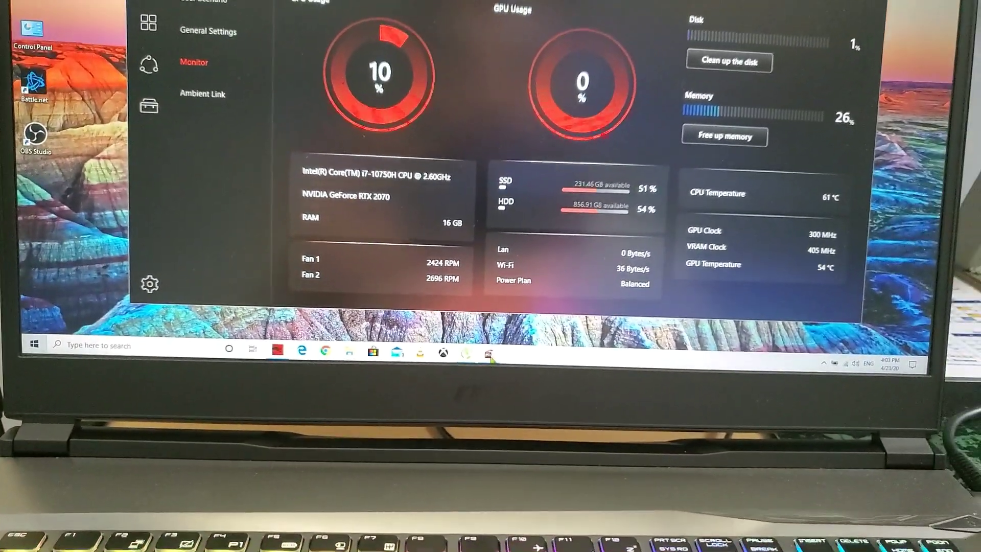
# Step: Review CPU-Z's processor details, then dismiss CPU-Z to show Dragon Center's 67 °C CPU reading
pyautogui.click(490, 355)
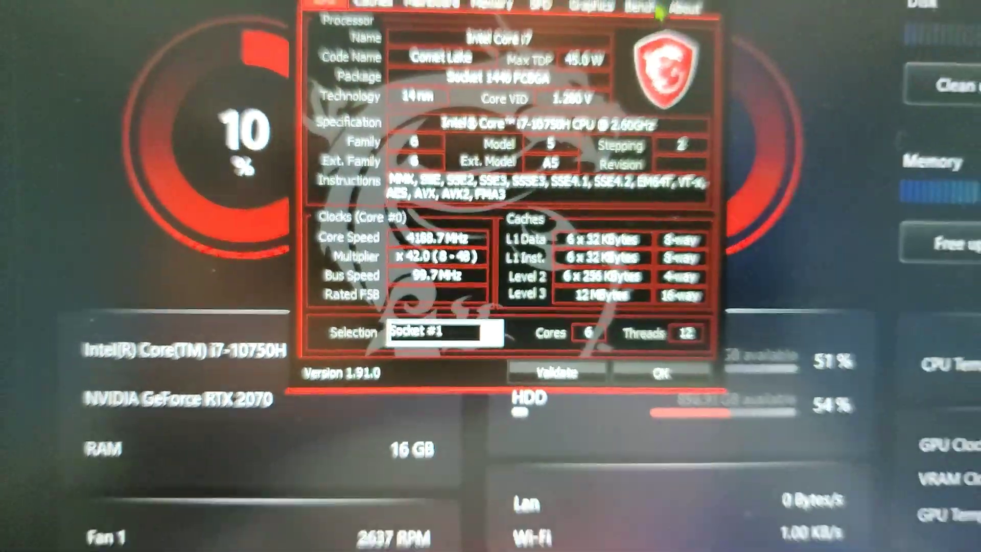
pyautogui.press('Escape')
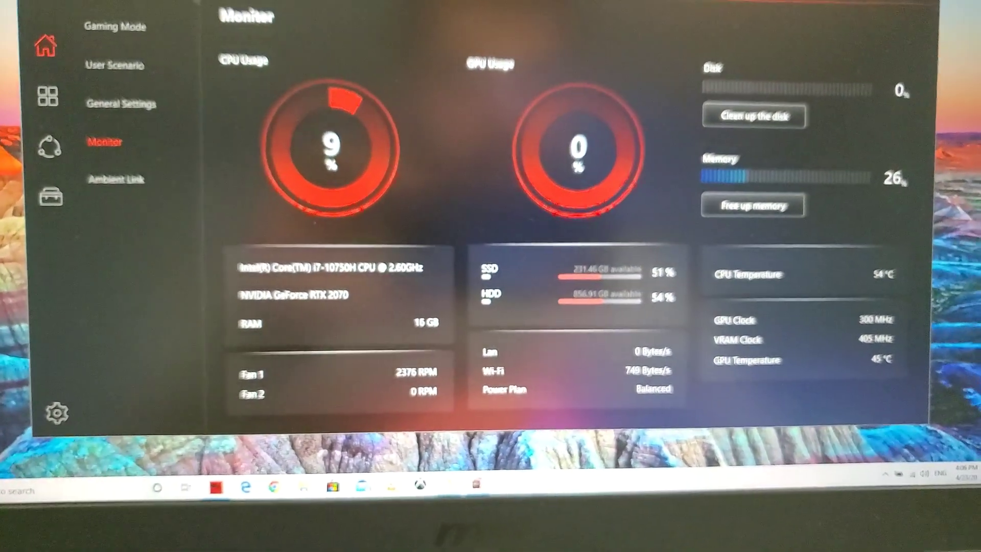
# Step: Launch TechPowerUp GPU-Z from a Start search for 'gpuz', approving the administrator prompt
pyautogui.press('super+d')
pyautogui.click(478, 473)
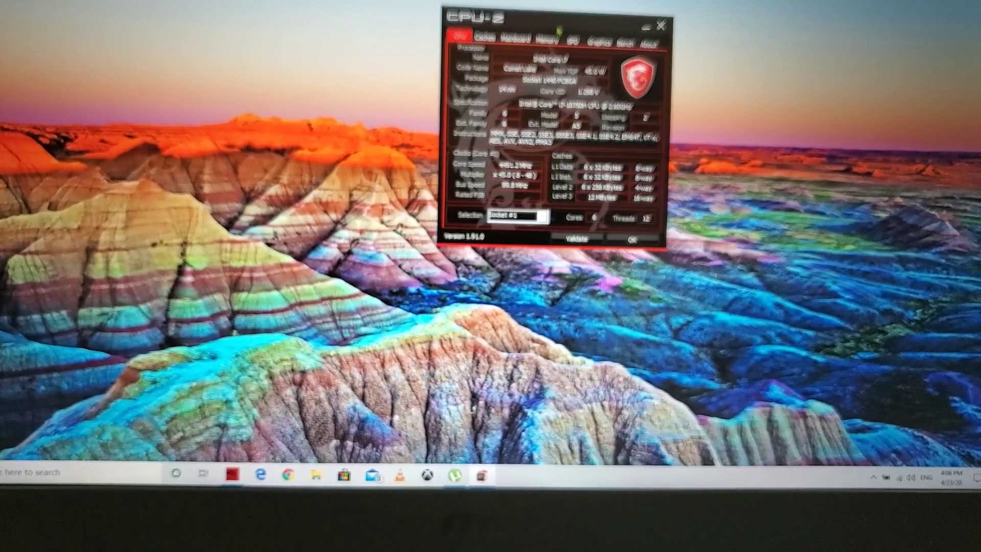
pyautogui.press('super+d')
pyautogui.press('super')
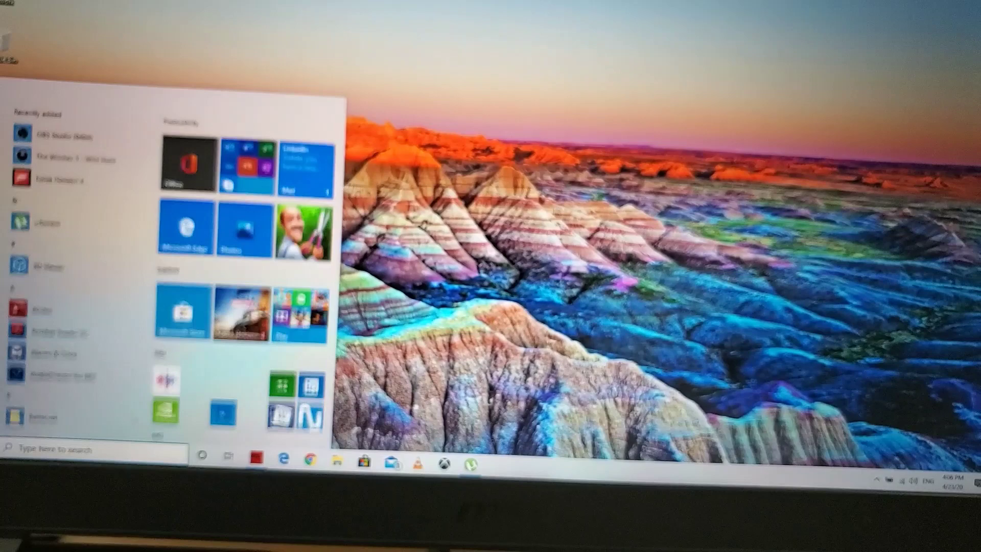
pyautogui.write('geforce')
pyautogui.press('BackSpace')
pyautogui.press('BackSpace')
pyautogui.press('BackSpace')
pyautogui.write('gpuz')
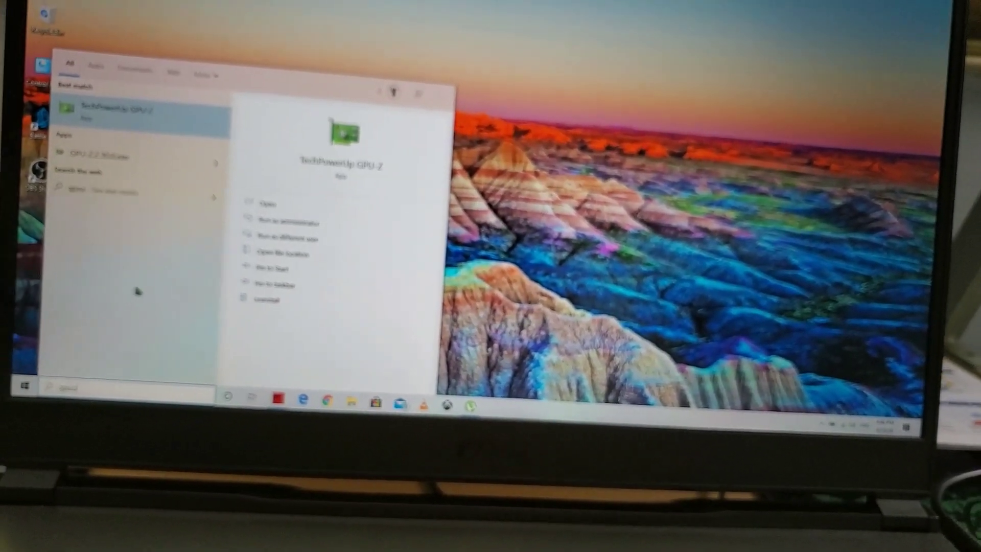
pyautogui.press('Return')
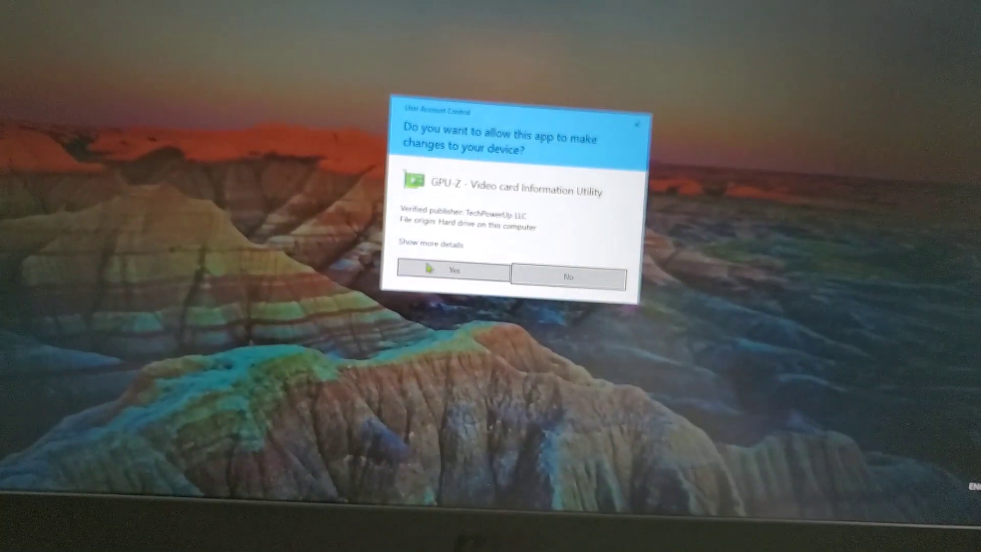
pyautogui.hotkey('alt', 'y')
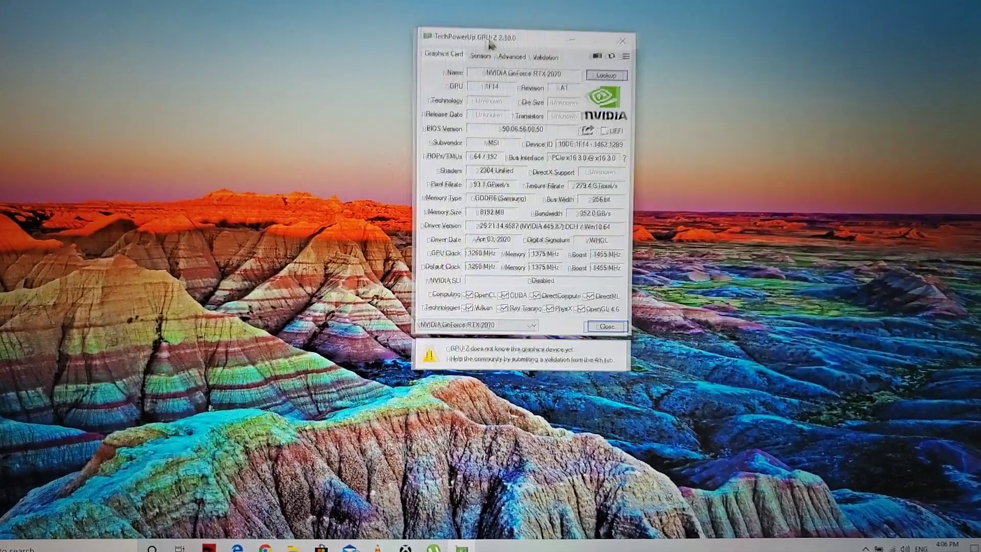
# Step: Move the GPU-Z window into view and show the RTX 2070's live sensor readings
pyautogui.moveTo(769, 62); pyautogui.dragTo(347, 127)
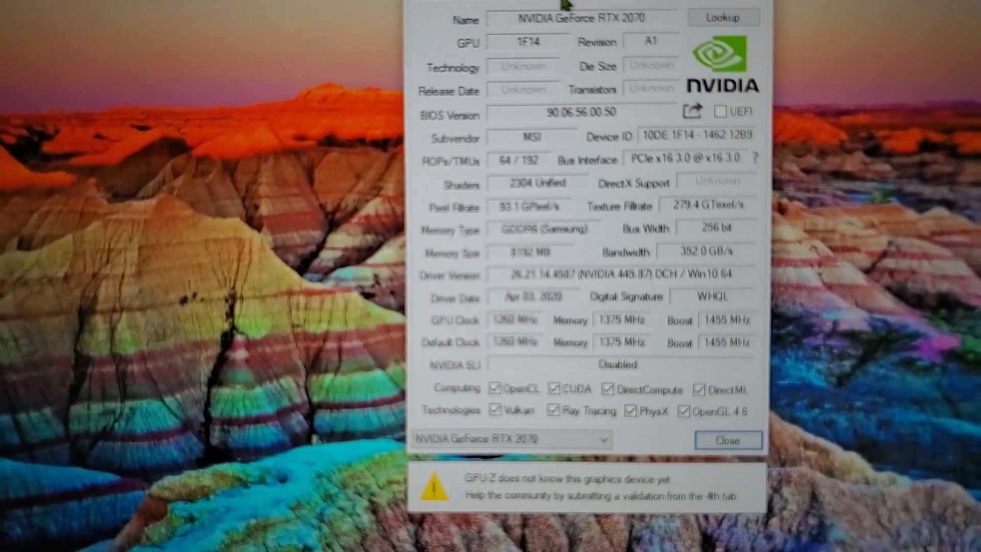
pyautogui.click(517, 2)
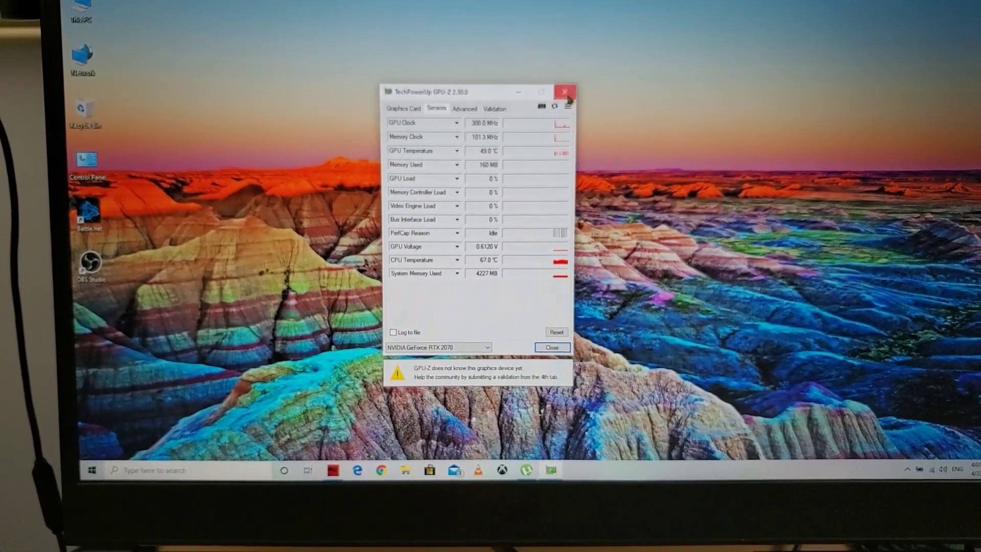
# Step: Close GPU-Z to bring back Dragon Center's Monitor dashboard, with the GPU at 48 °C
pyautogui.click(565, 92)
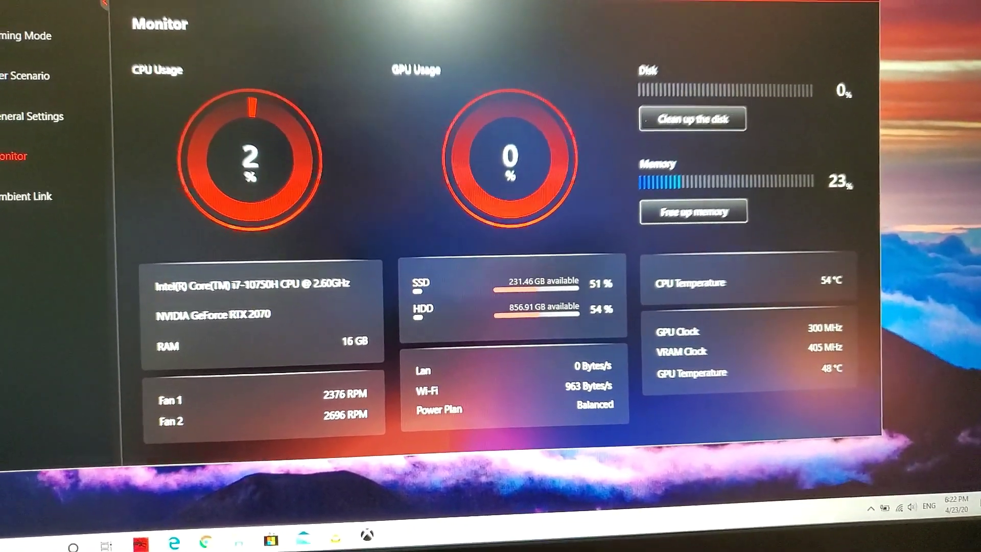
# Step: Relaunch GPU-Z from a Start search with admin approval and centre it over Dragon Center
pyautogui.press('super')
pyautogui.press('super+s')
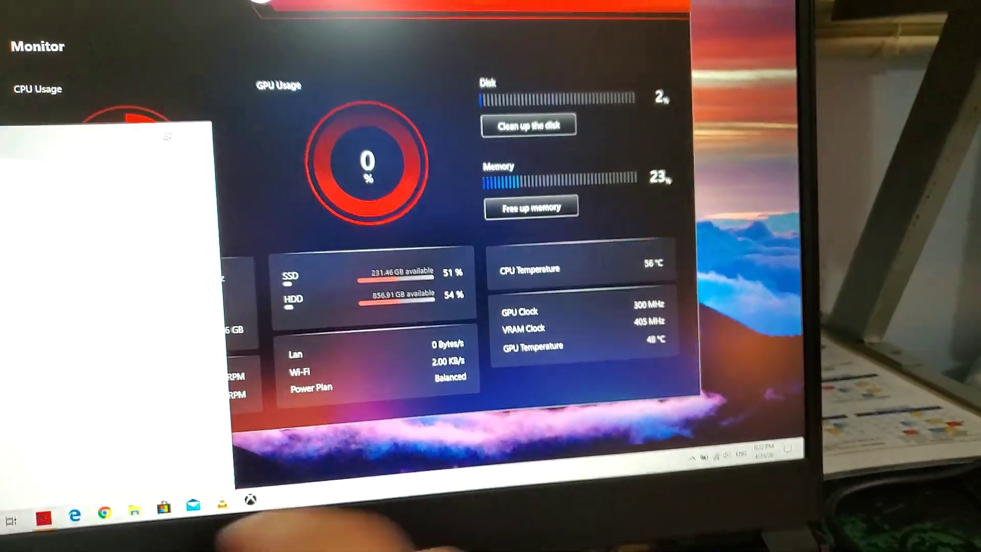
pyautogui.write('gpu')
pyautogui.press('Return')
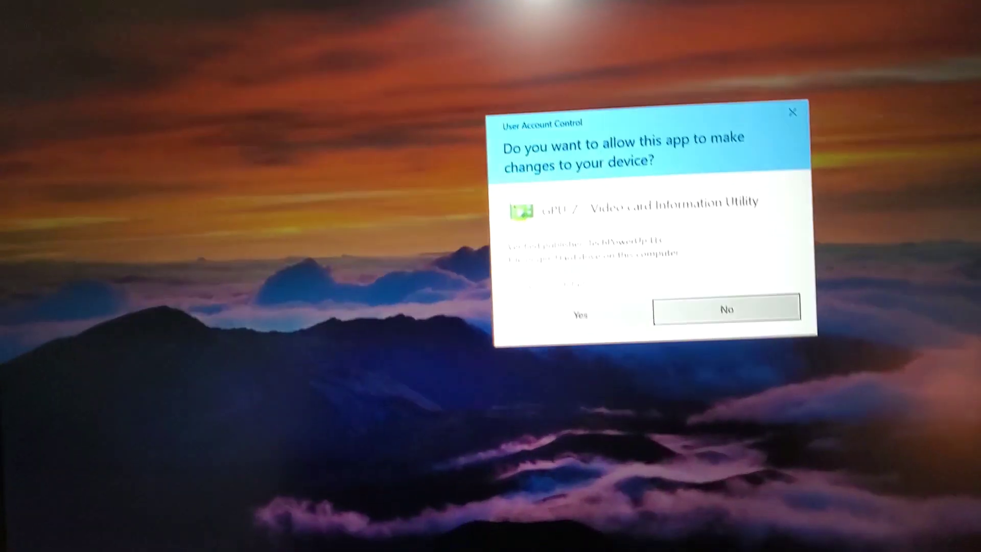
pyautogui.click(429, 285)
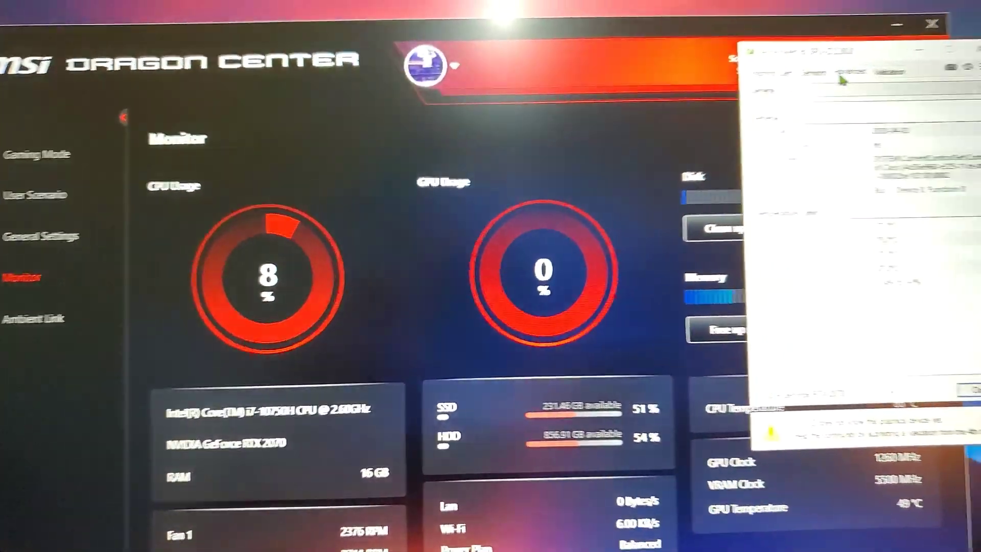
pyautogui.moveTo(873, 46); pyautogui.dragTo(430, 69)
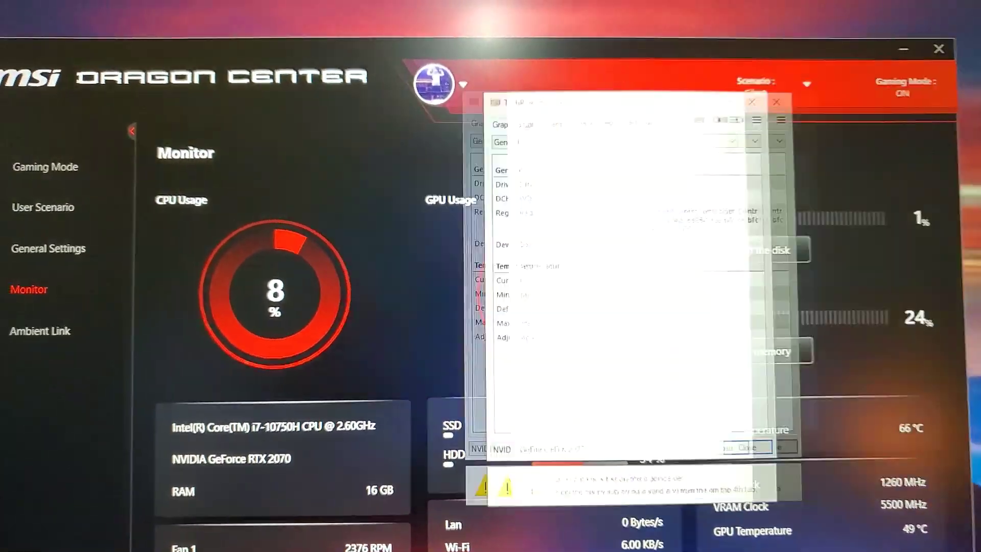
# Step: Show GPU-Z's sensor readings: GPU 47.0 °C, CPU 64.0 °C, 3824 MB system memory used
pyautogui.click(397, 93)
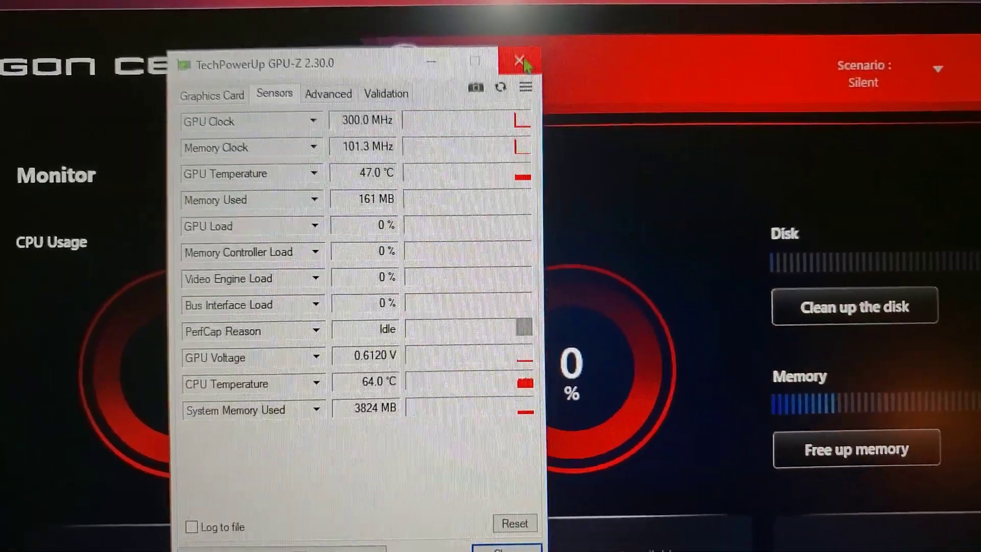
# Step: Close GPU-Z to reveal Dragon Center's Monitor page, with fans near 2,364–2,696 RPM
pyautogui.click(614, 127)
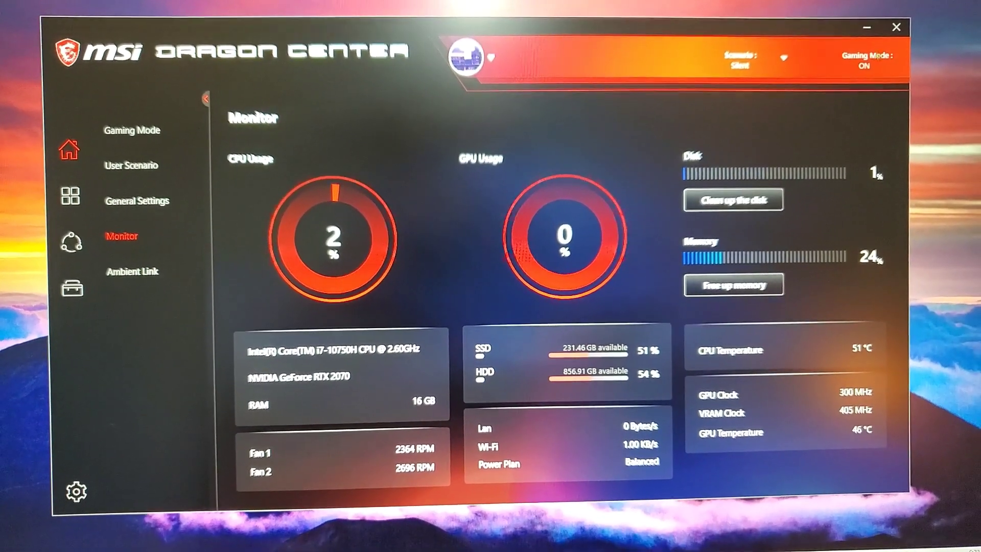
# Step: Hide Dragon Center and open Task Manager from the taskbar's right-click menu
pyautogui.click(912, 63)
pyautogui.rightClick(740, 522)
pyautogui.click(765, 474)
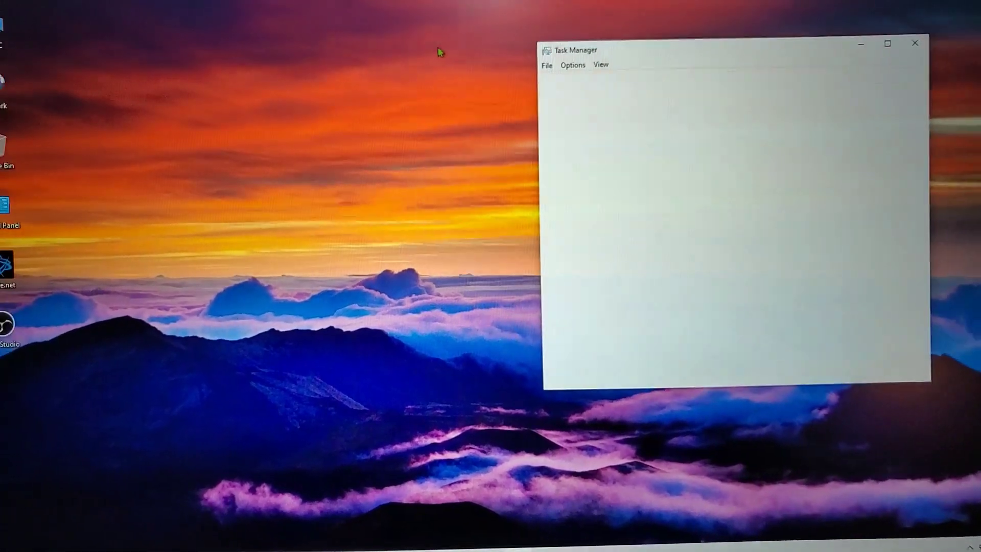